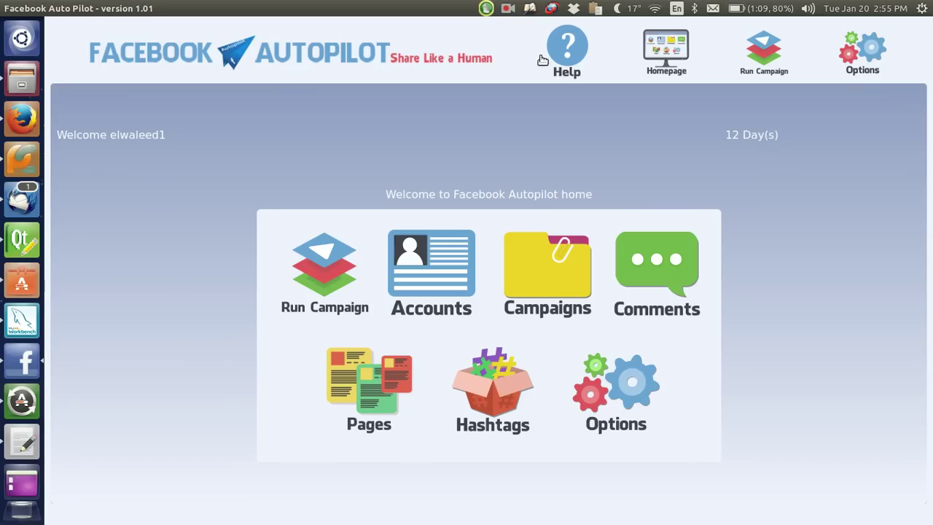
- Open the Accounts manager from the home screen to list the six saved accounts
left_click(429, 261)
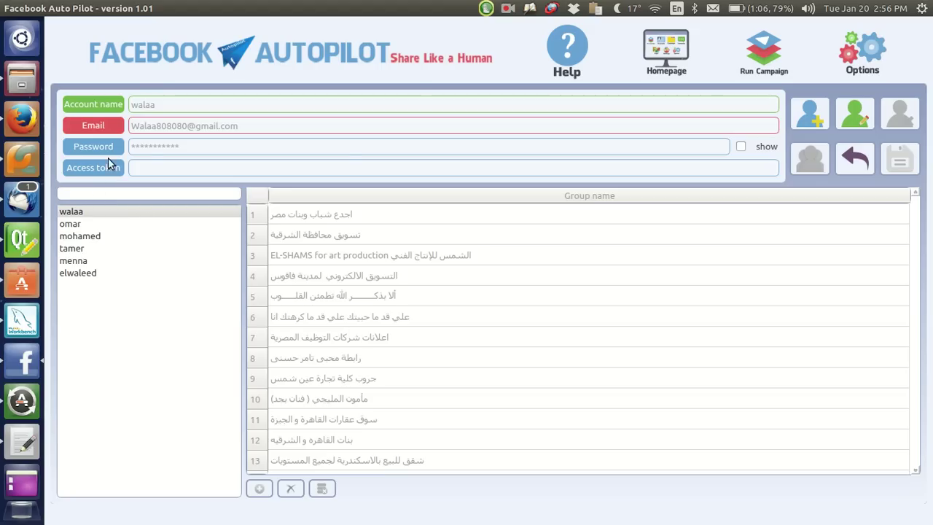
- Go back from the accounts manager to the Homepage
left_click(666, 59)
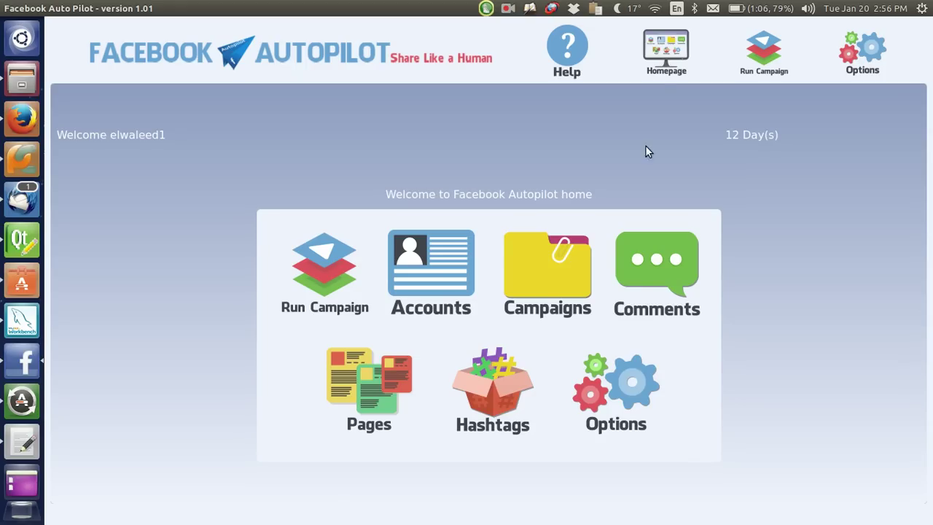
left_click(557, 262)
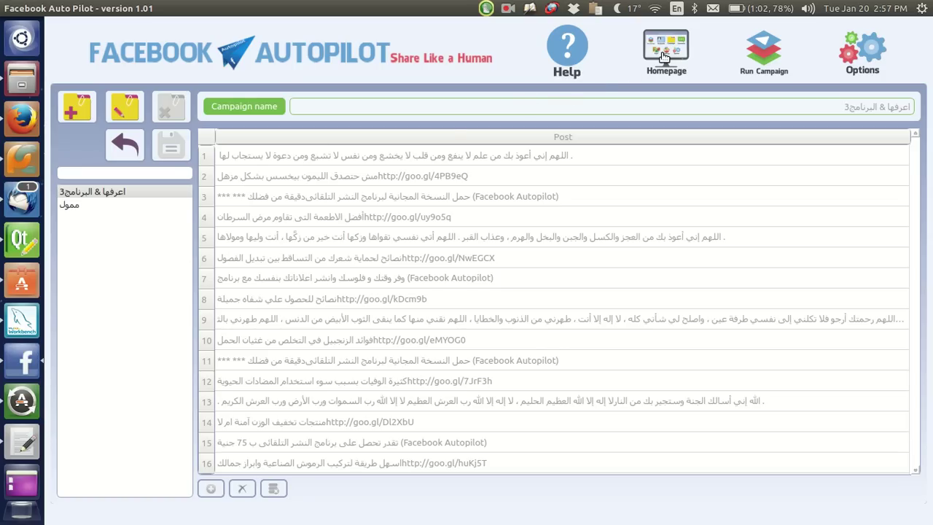
left_click(64, 205)
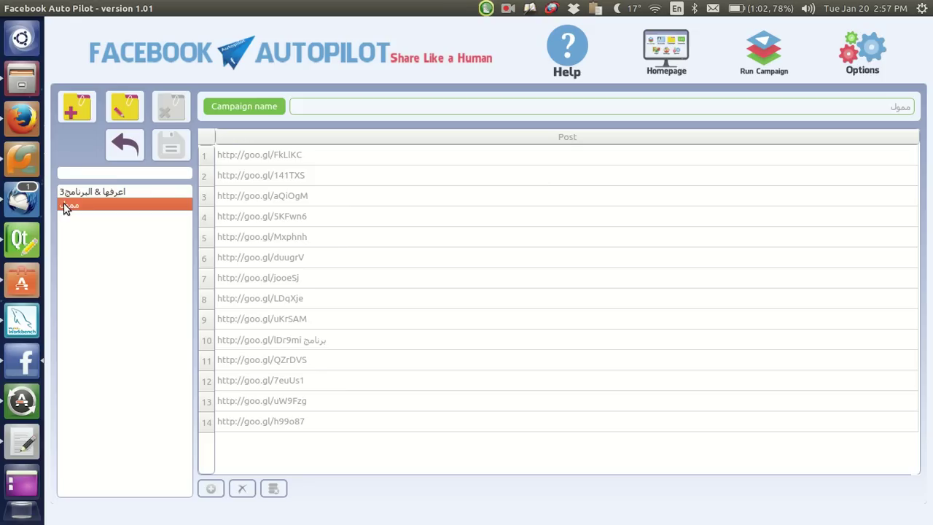
left_click(86, 191)
left_click(82, 205)
left_click(102, 192)
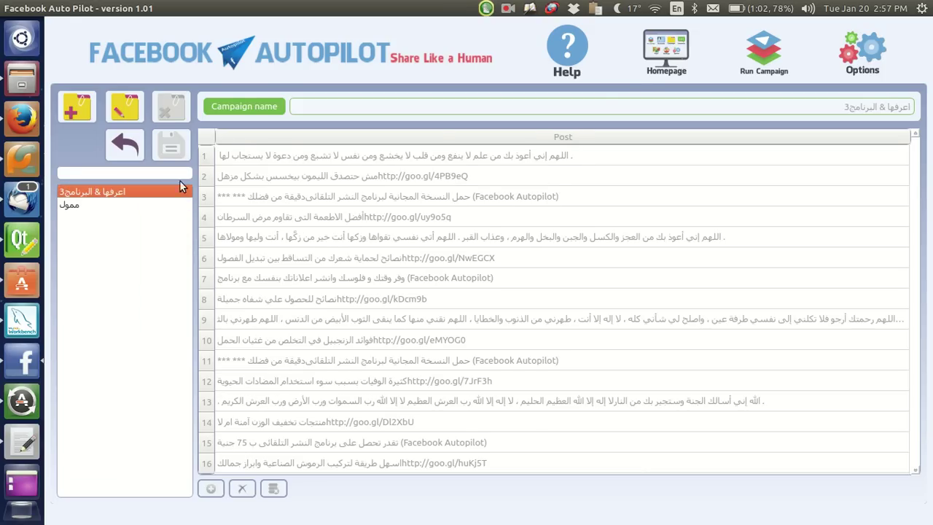
left_click(660, 57)
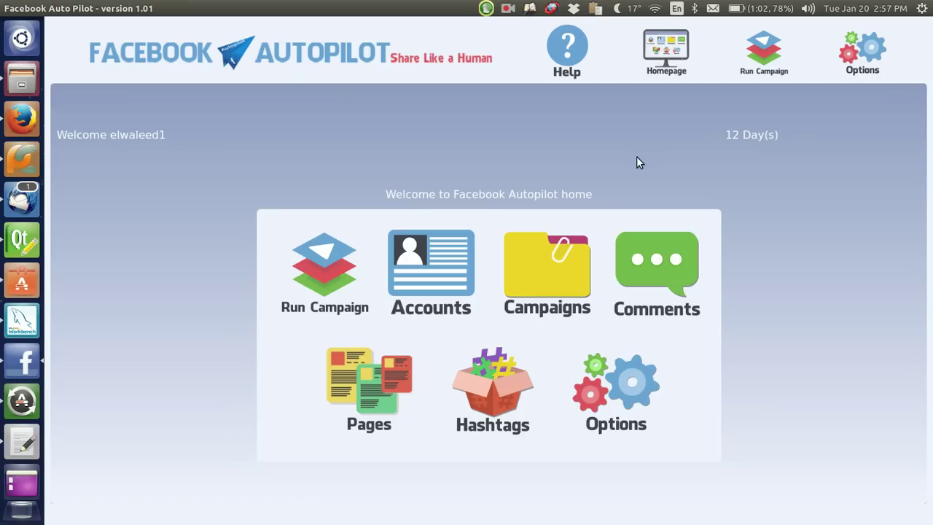
left_click(659, 259)
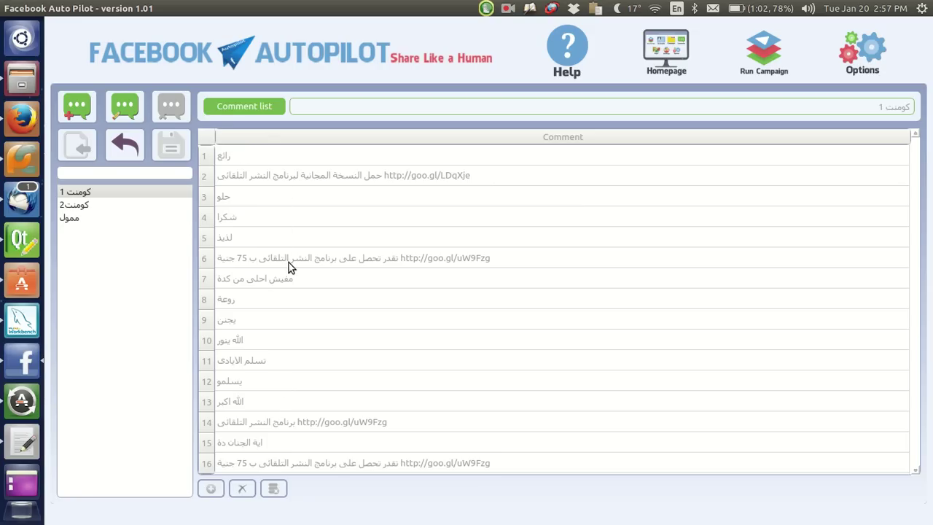
left_click(75, 207)
left_click(76, 218)
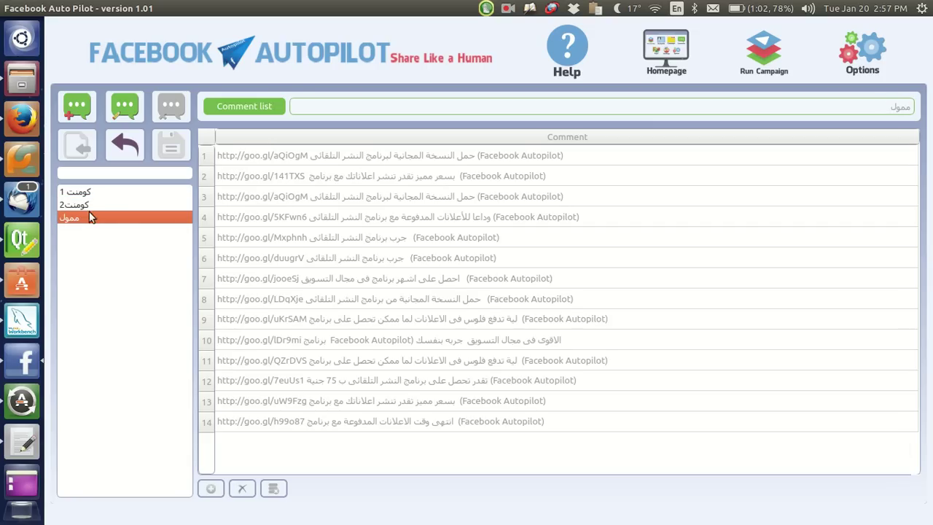
left_click(79, 206)
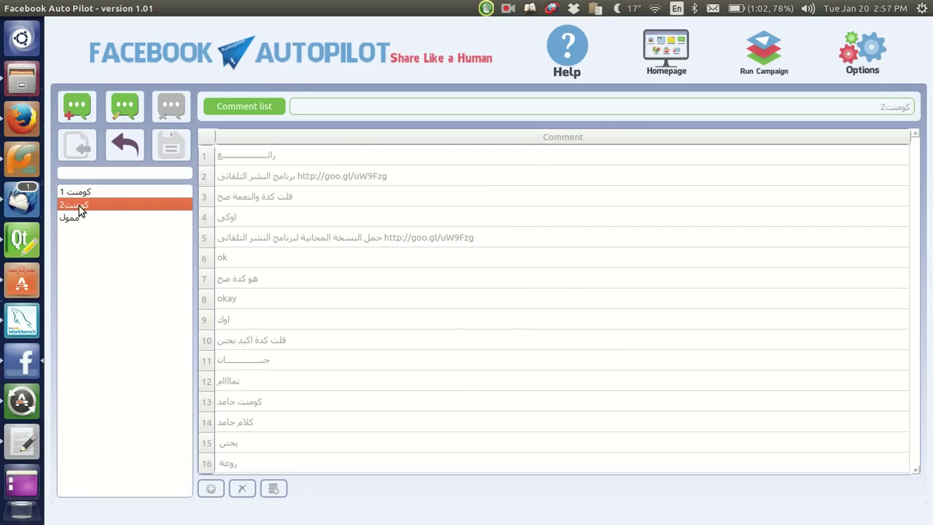
left_click(86, 193)
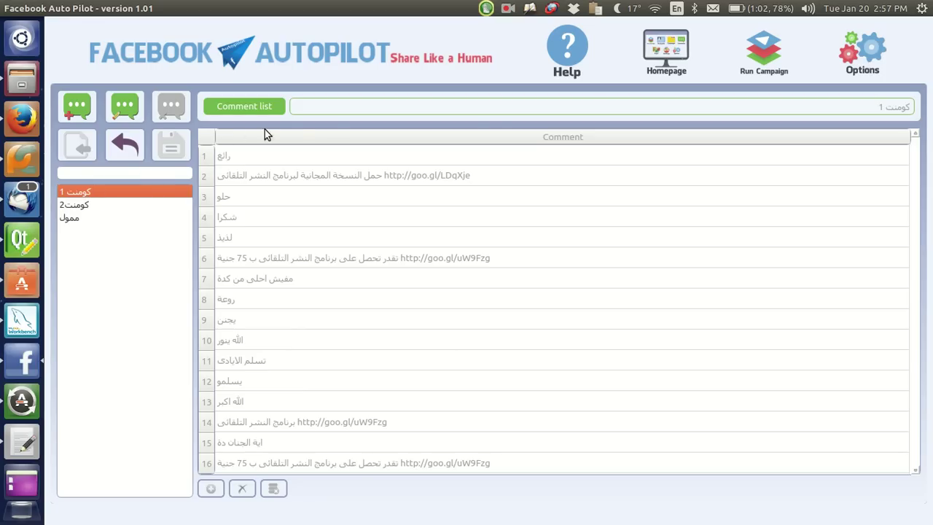
left_click(666, 52)
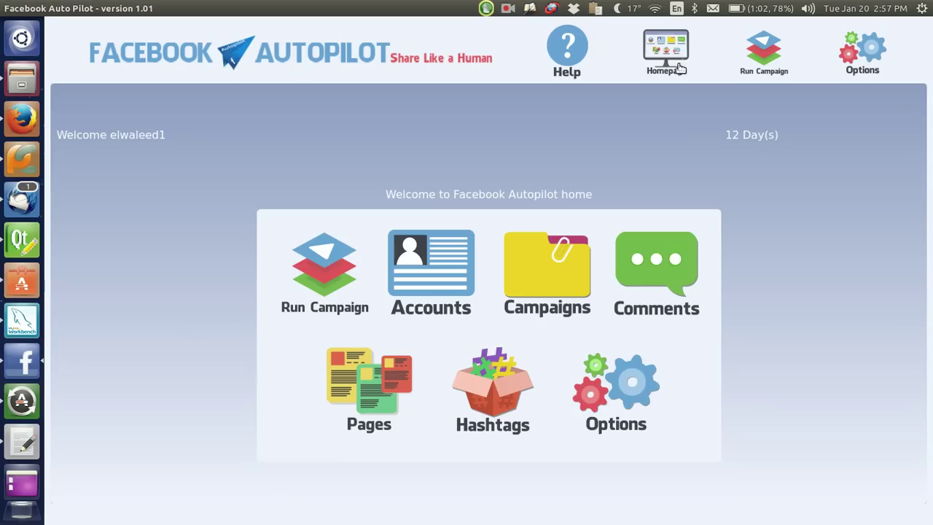
left_click(362, 377)
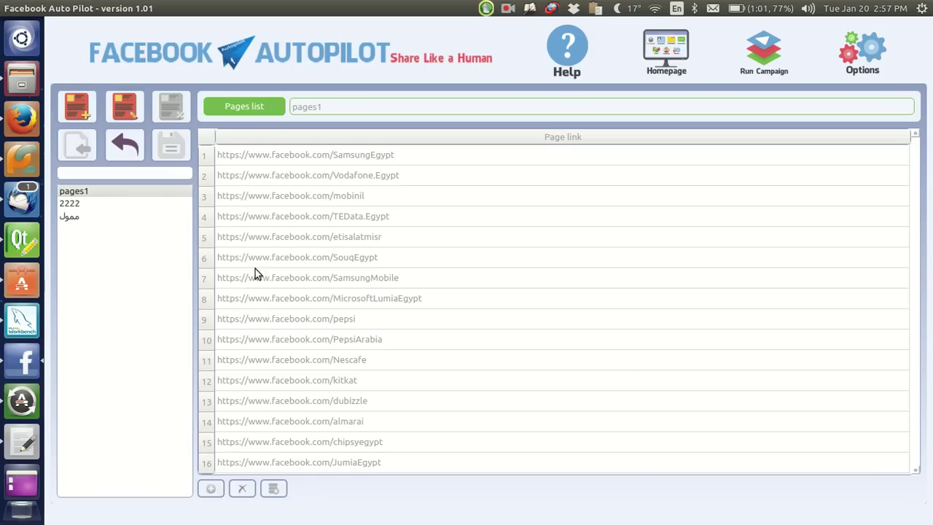
left_click(77, 204)
left_click(75, 217)
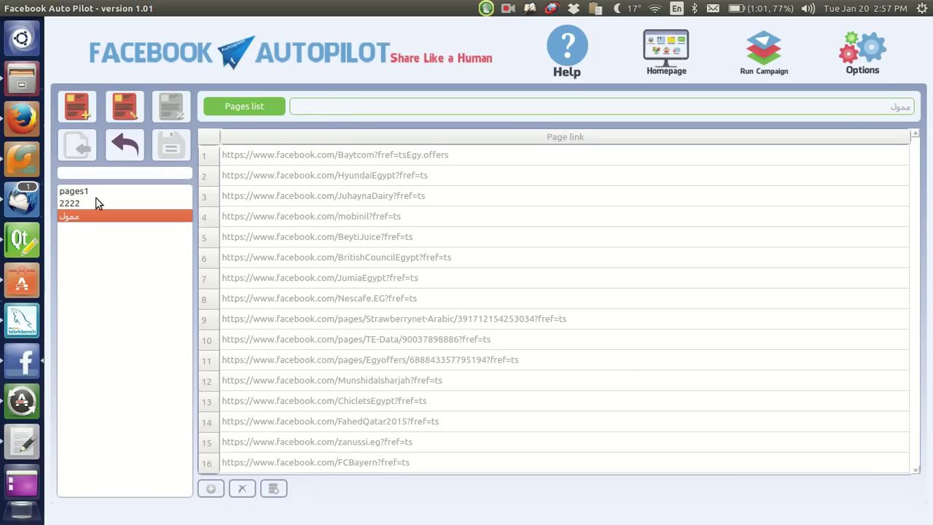
left_click(80, 191)
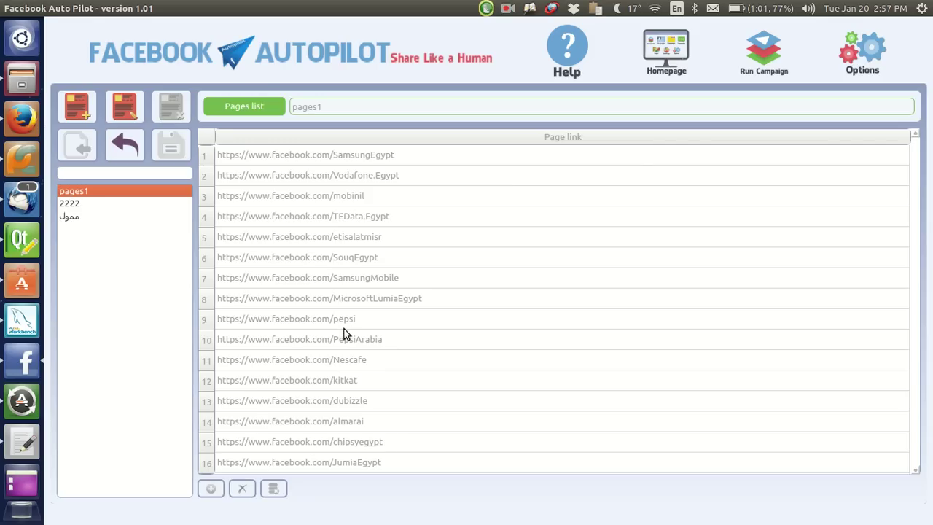
left_click(64, 204)
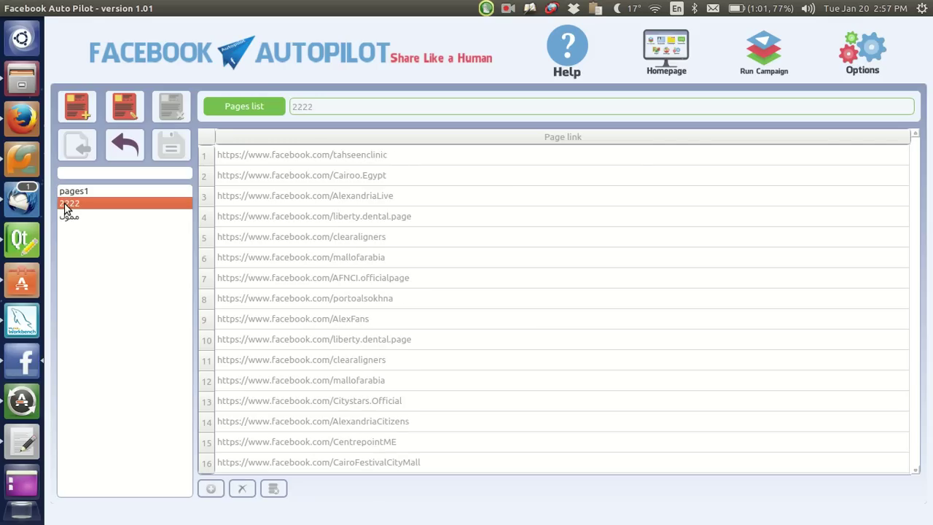
left_click(75, 217)
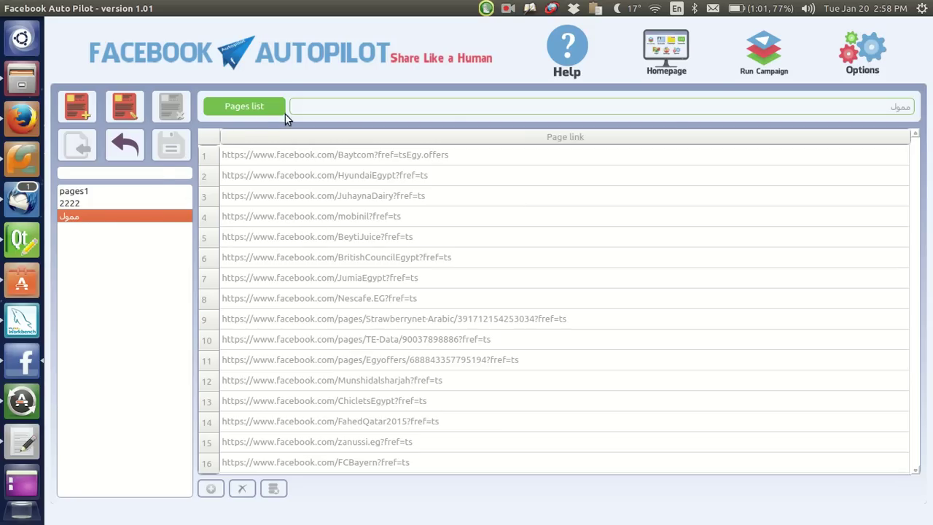
left_click(674, 63)
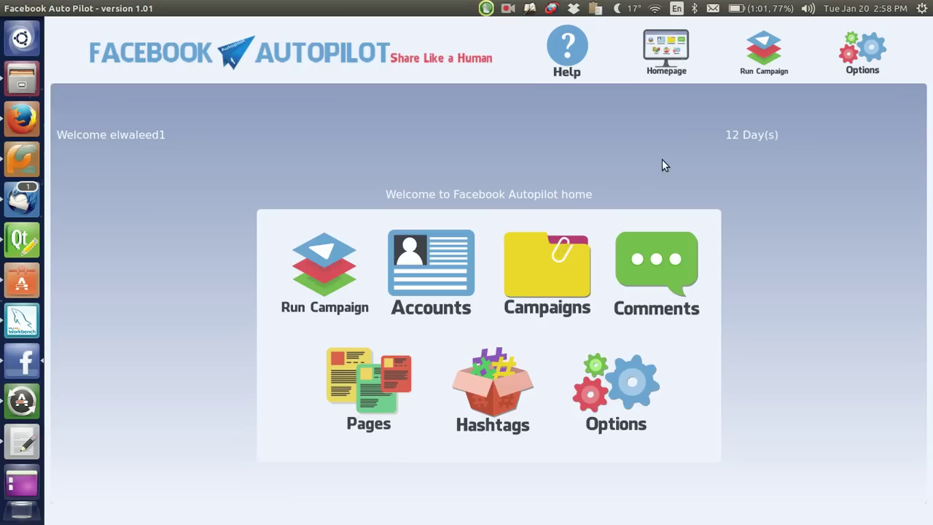
left_click(492, 390)
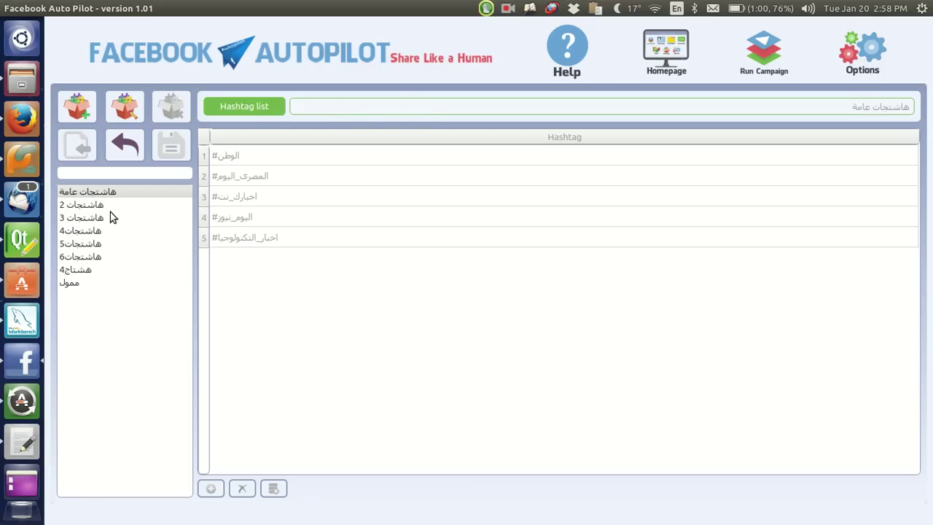
left_click(90, 205)
left_click(89, 218)
left_click(86, 243)
left_click(84, 257)
left_click(83, 270)
left_click(78, 282)
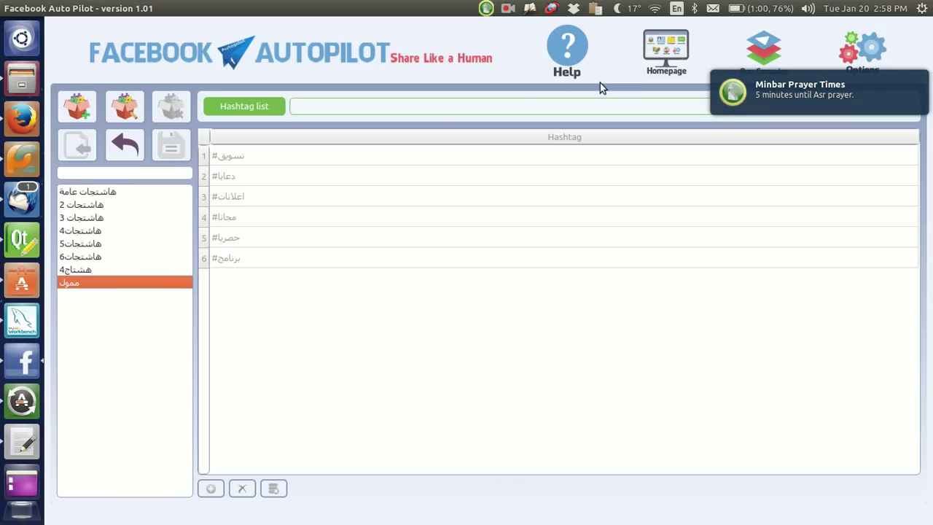
left_click(668, 57)
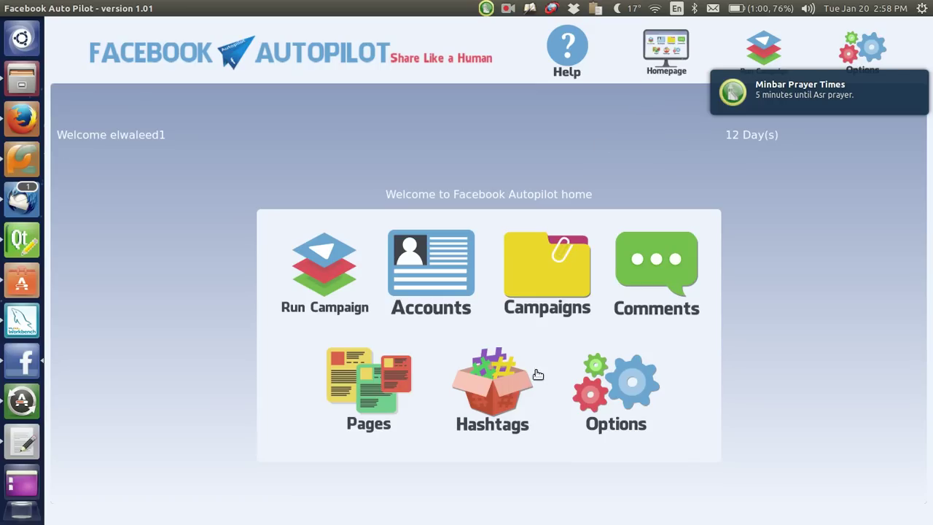
- Look at the database backup/restore options and the campaigns manager, returning home each time
left_click(597, 377)
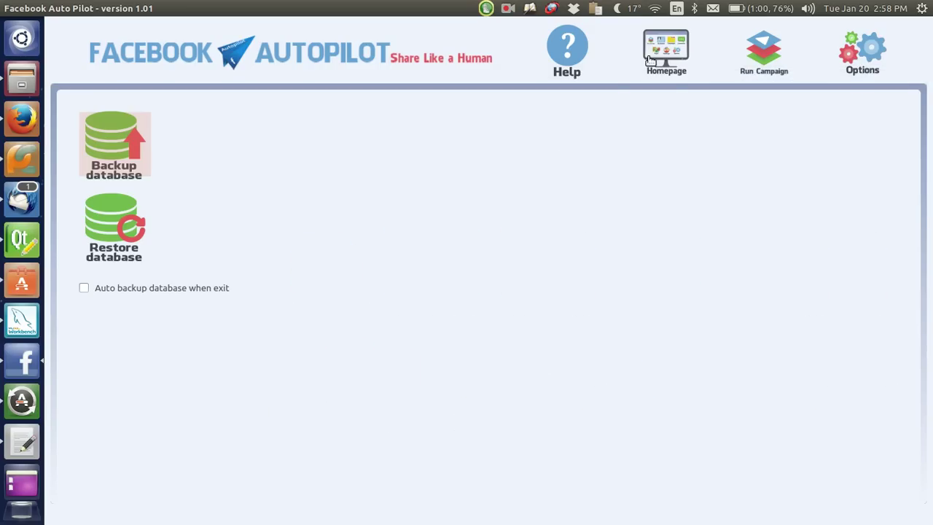
left_click(649, 58)
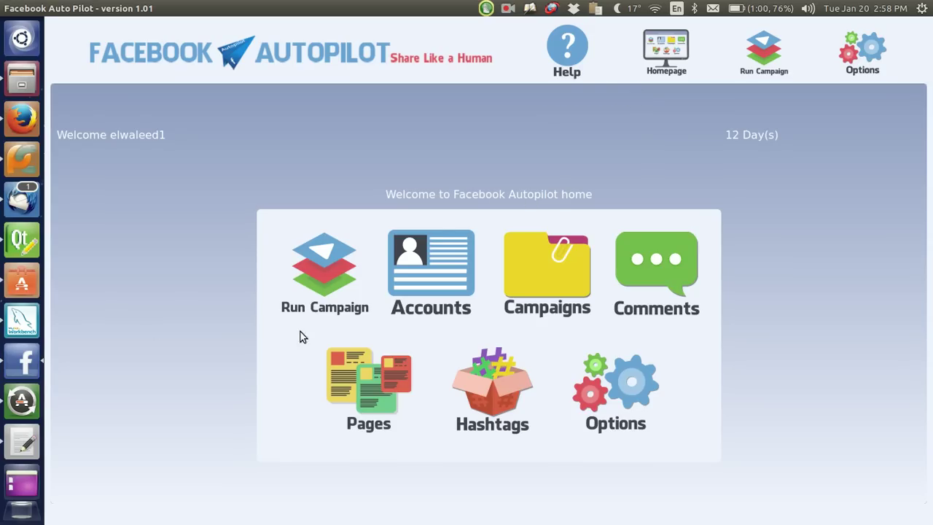
left_click(564, 267)
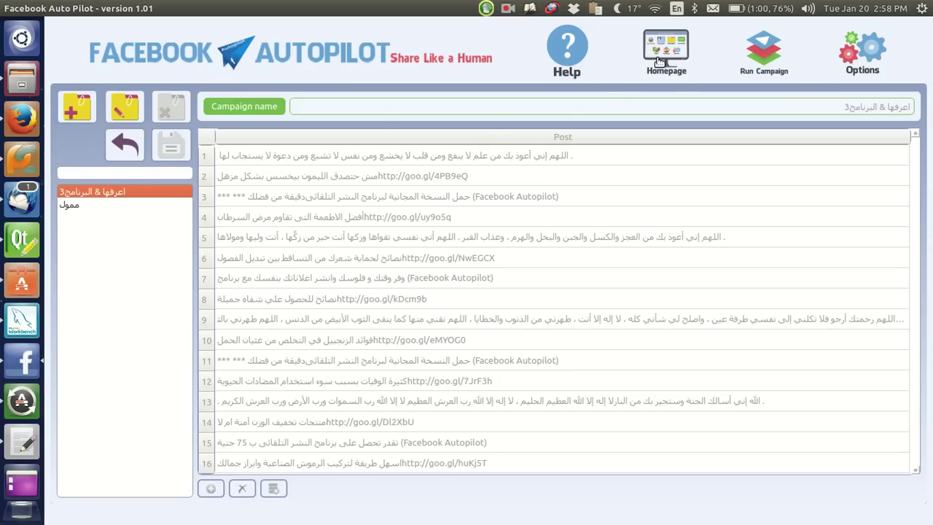
left_click(659, 59)
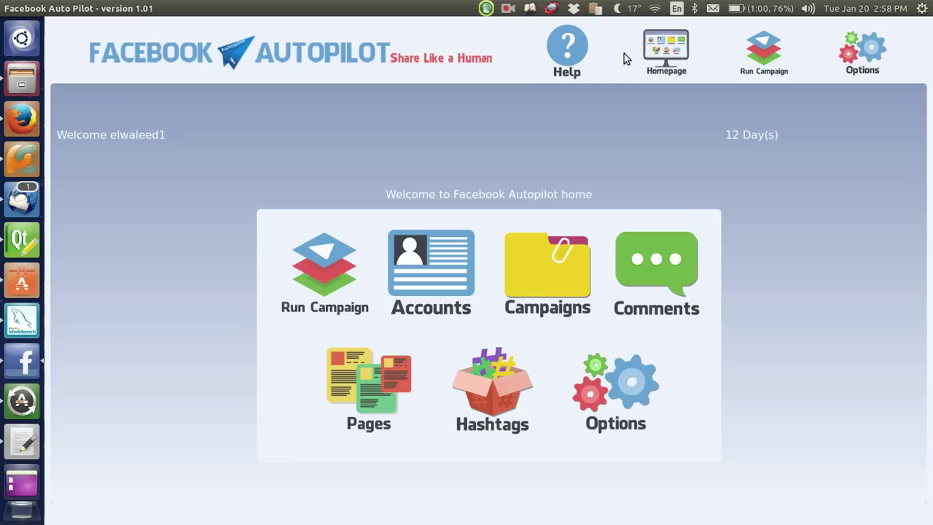
- Open the Run Campaign screen from the home screen
left_click(508, 8)
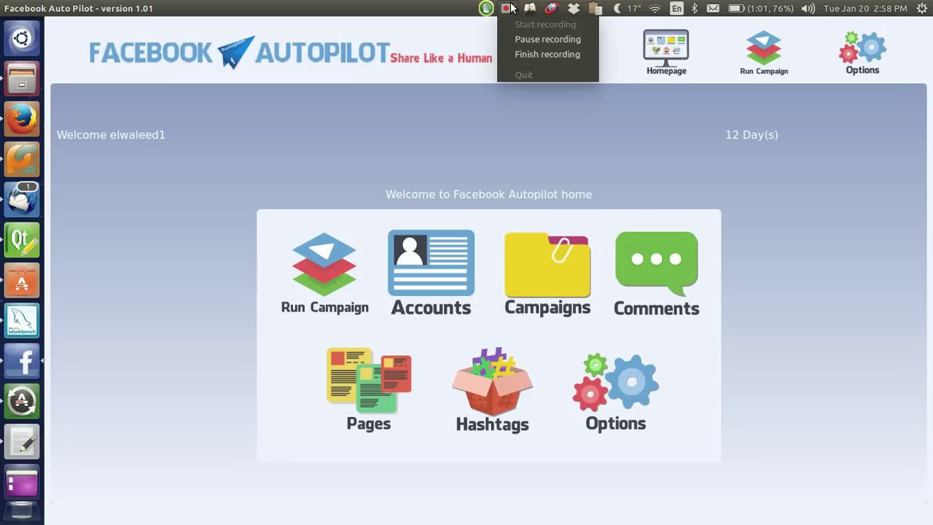
left_click(521, 40)
left_click(333, 254)
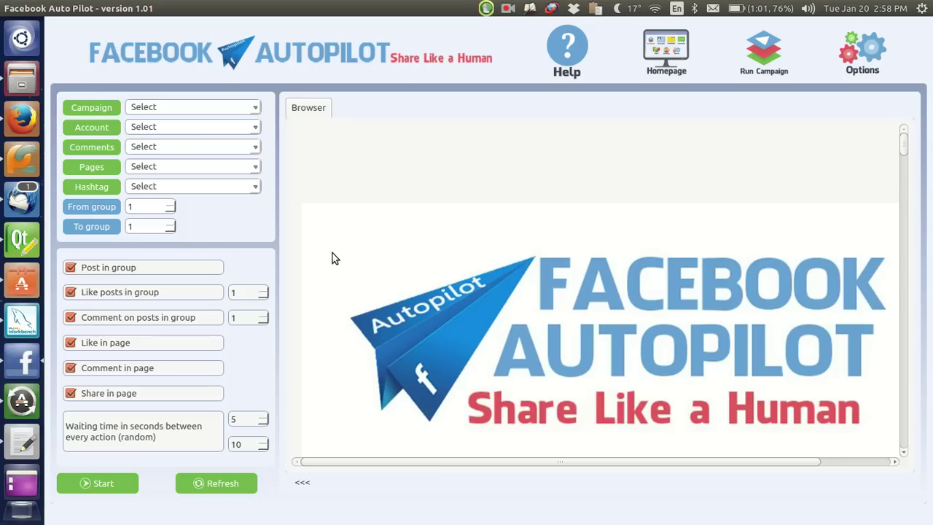
- Choose the Arabic campaign, first account, comments كومنت 1, pages 2222 and hashtags هاشتجات4
left_click(254, 110)
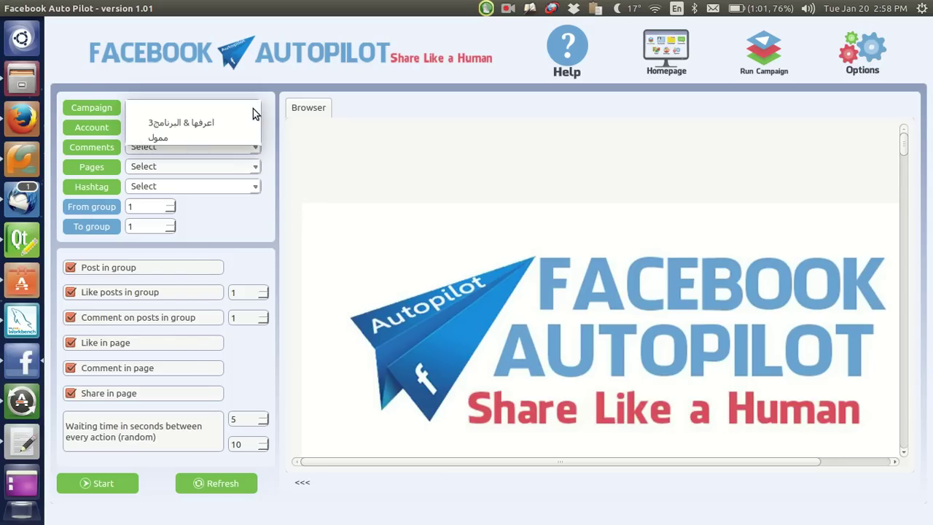
left_click(187, 124)
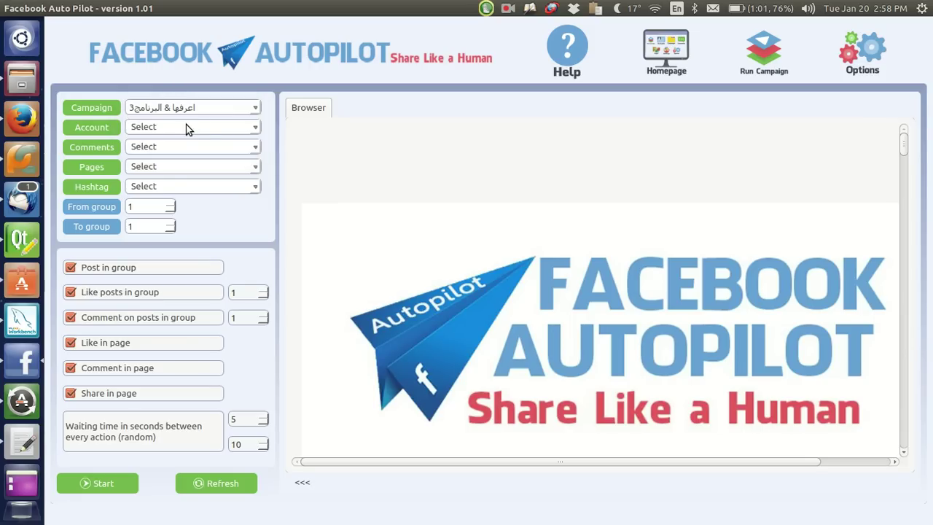
left_click(254, 128)
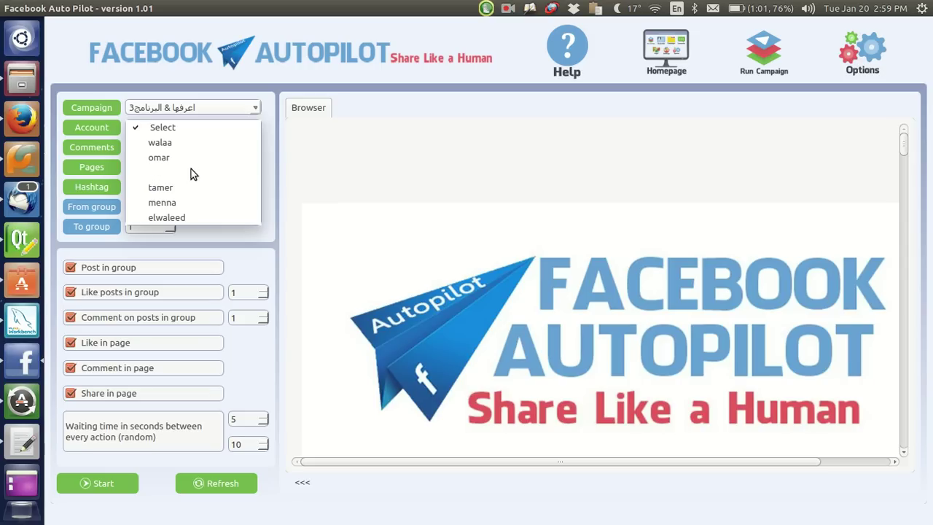
left_click(180, 143)
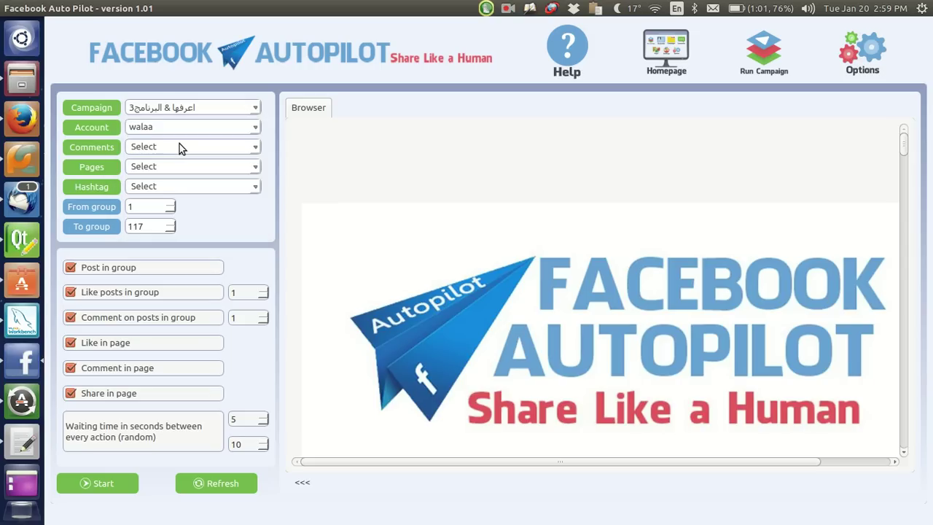
left_click(245, 147)
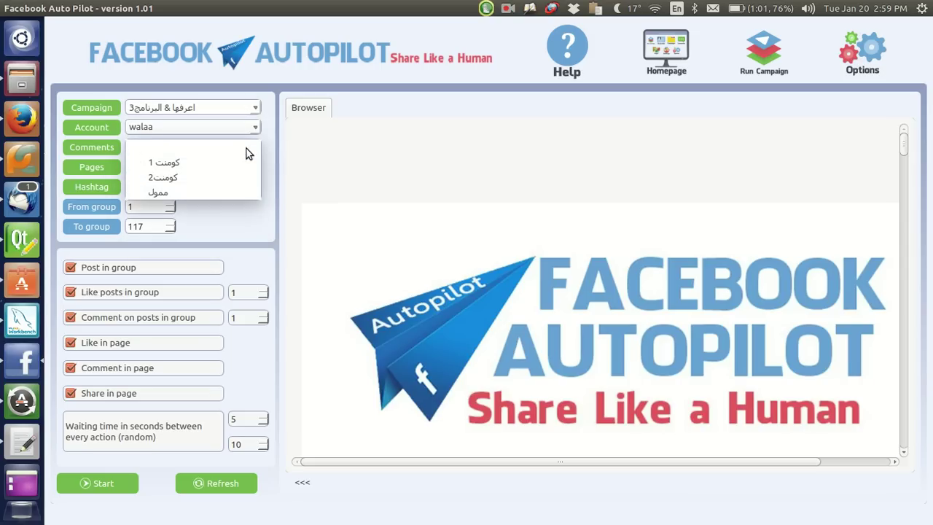
left_click(196, 169)
left_click(201, 168)
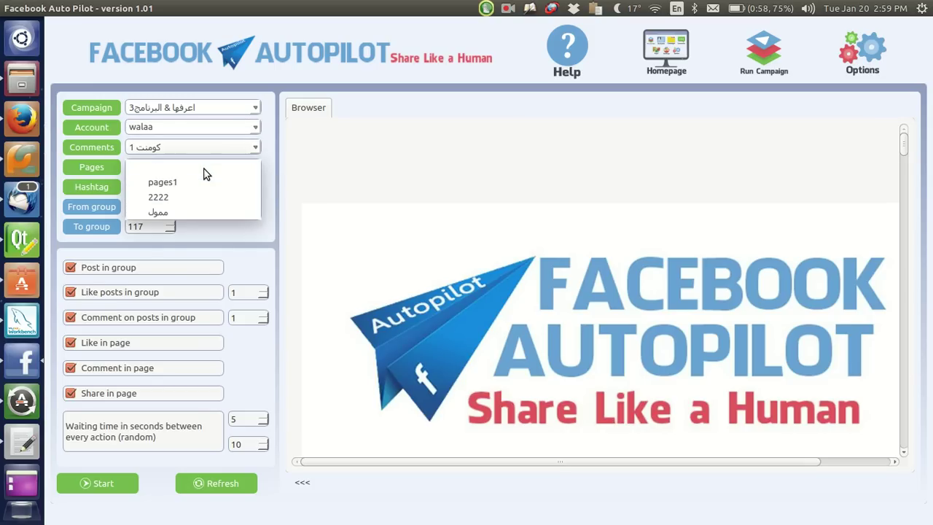
left_click(183, 202)
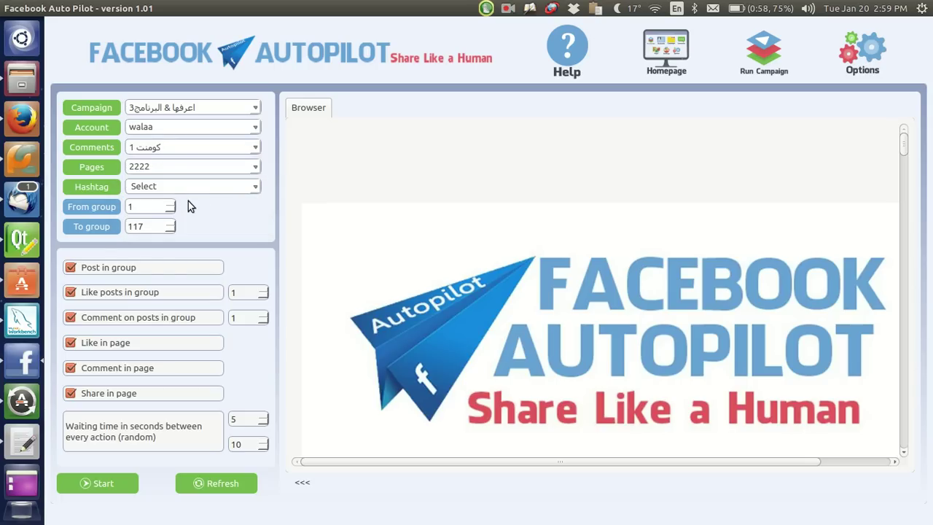
left_click(255, 187)
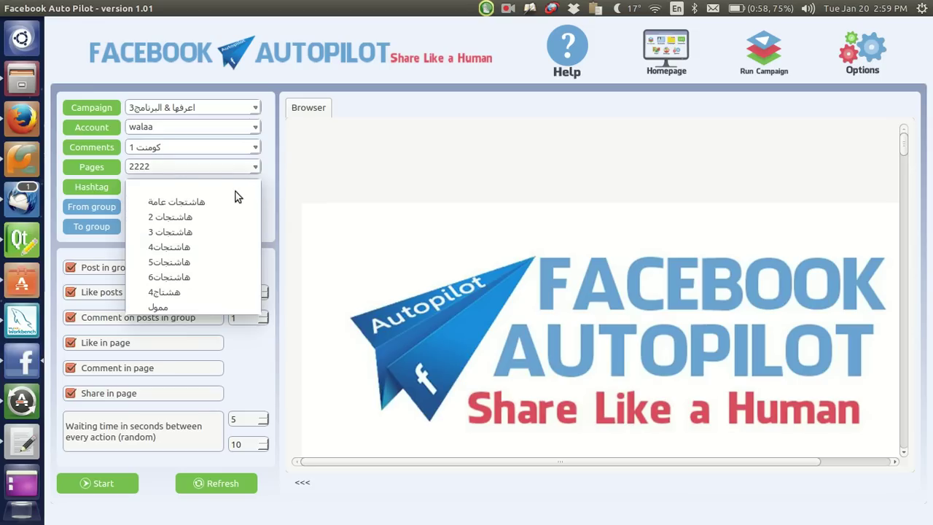
left_click(189, 251)
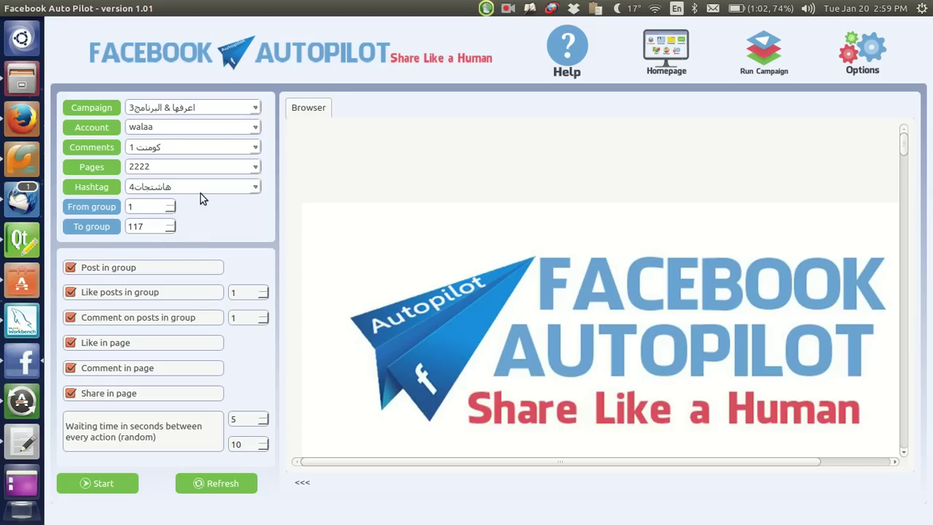
left_click(172, 210)
left_click(109, 269)
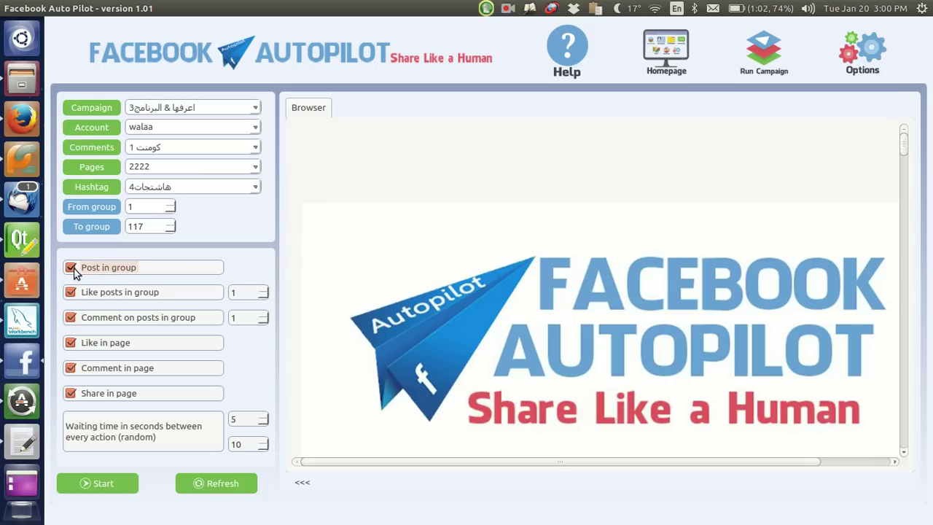
left_click(115, 268)
left_click(136, 270)
left_click(265, 290)
left_click(266, 290)
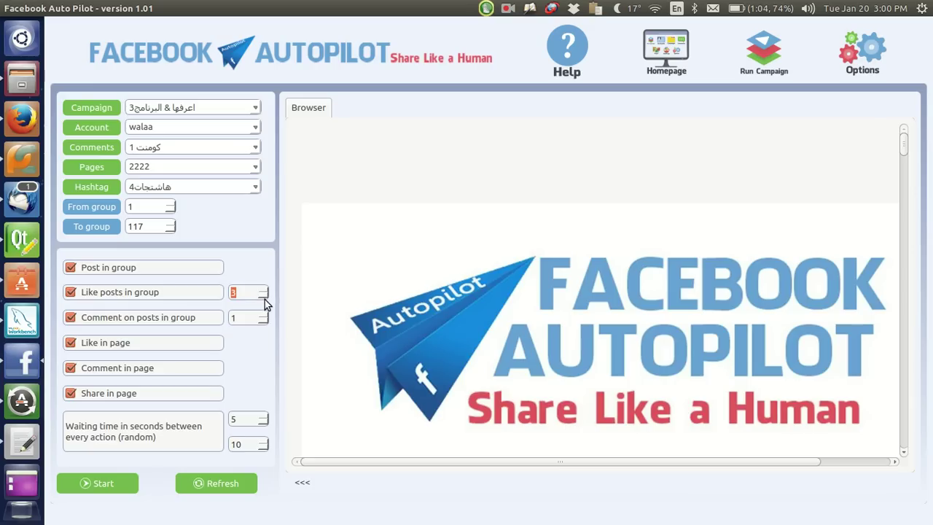
left_click(265, 296)
left_click(186, 319)
left_click(190, 318)
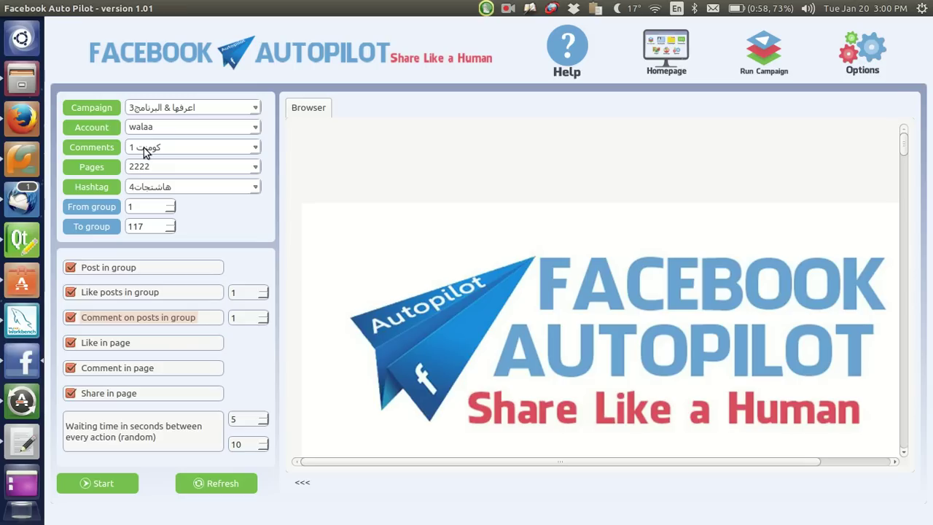
left_click(84, 346)
left_click(92, 347)
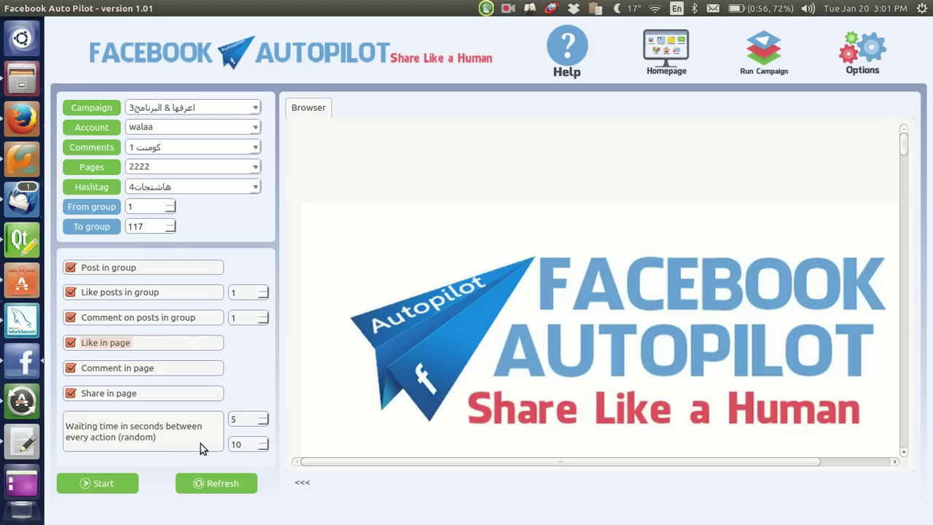
- Start the run, continue past identity verification, then close the run stalled at login
left_click(103, 485)
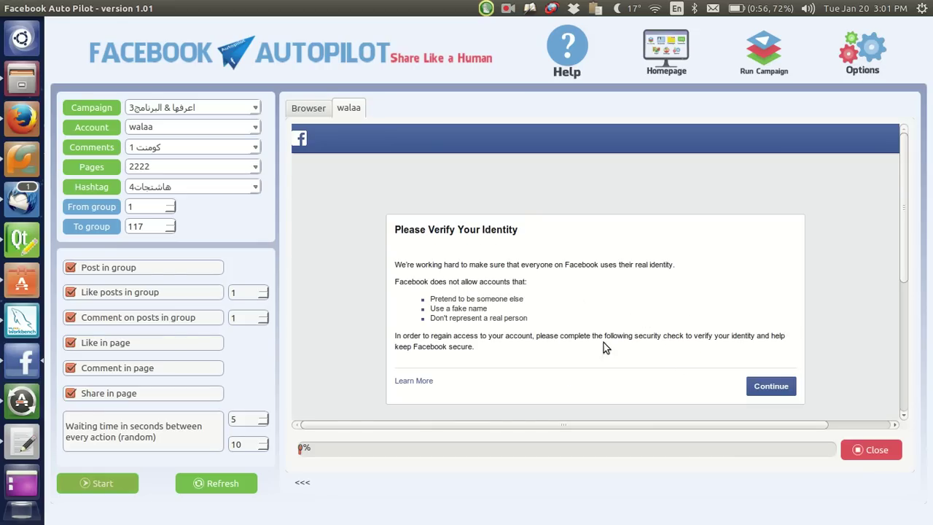
left_click(747, 386)
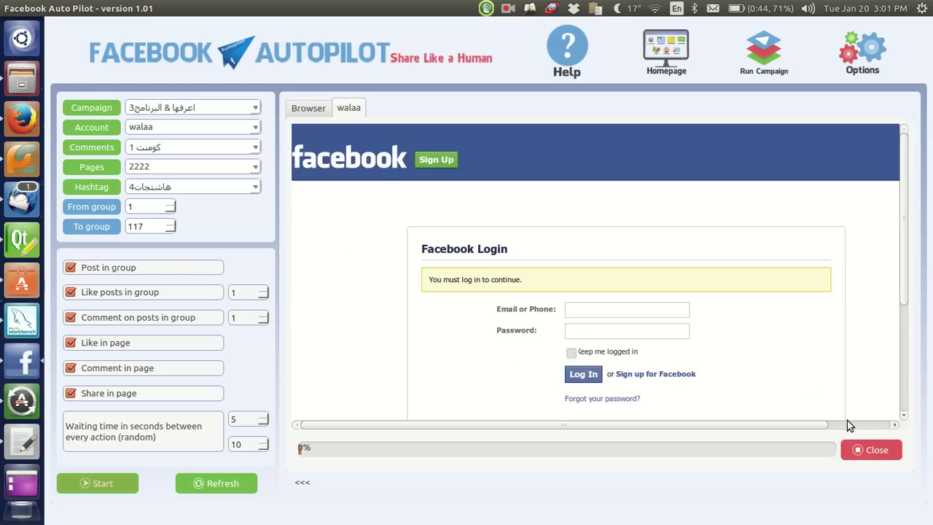
left_click(872, 450)
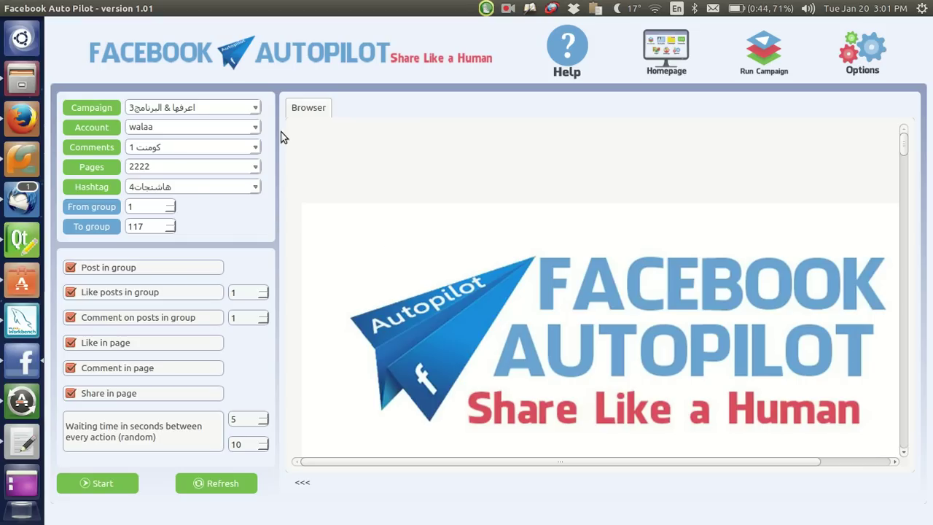
- Switch the campaign to a different account and start the run again
left_click(257, 131)
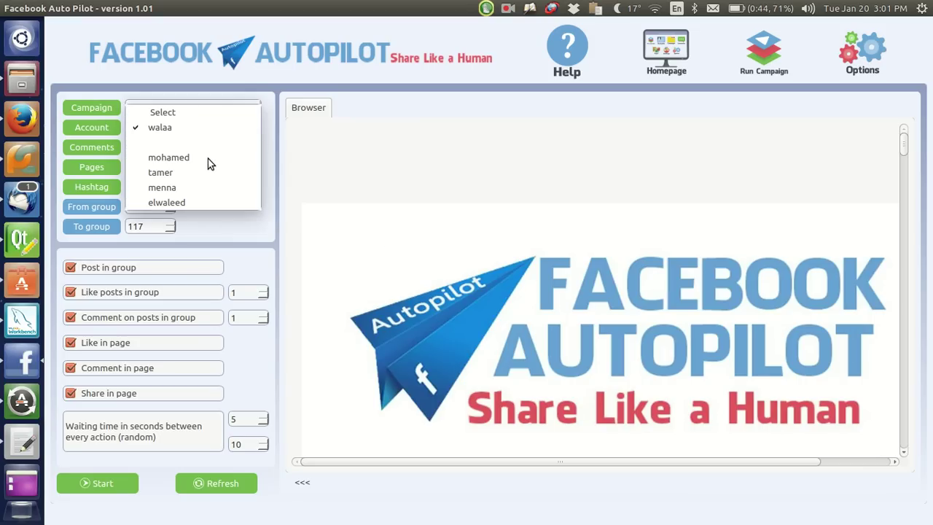
left_click(208, 158)
left_click(251, 129)
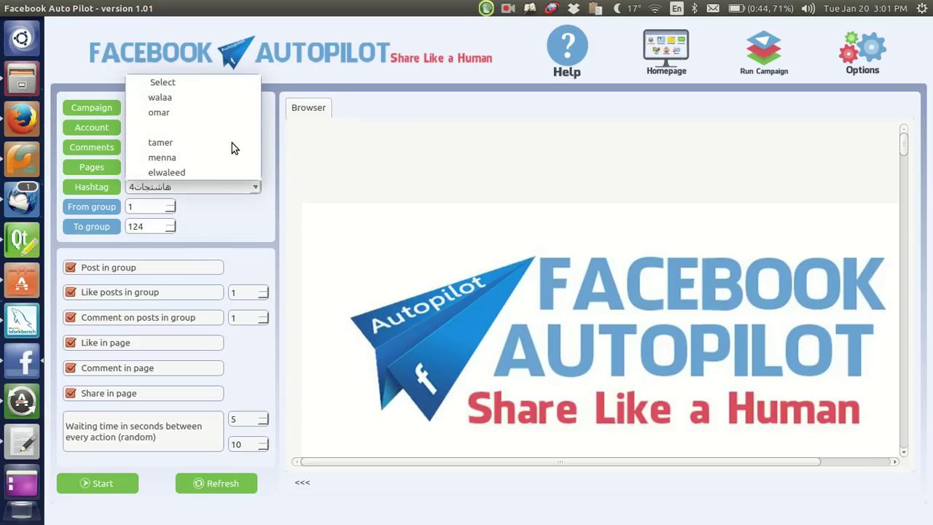
left_click(217, 117)
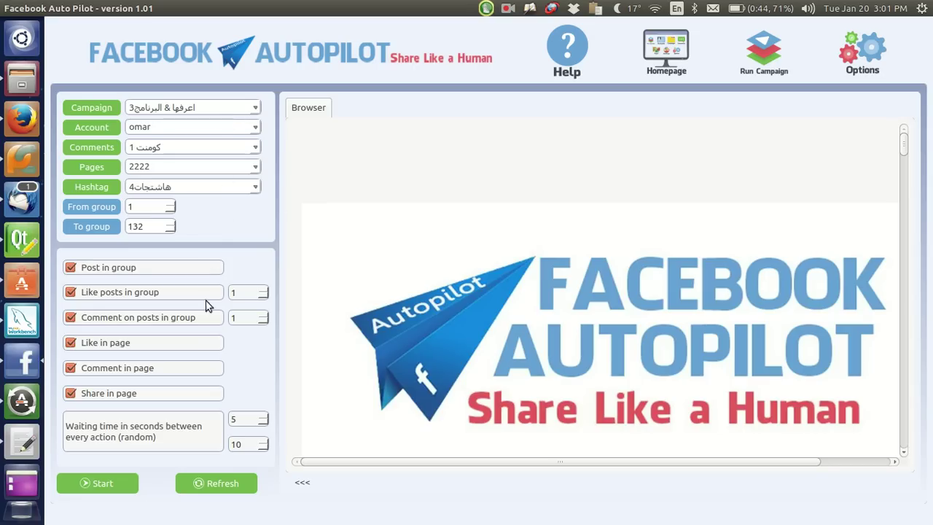
left_click(109, 485)
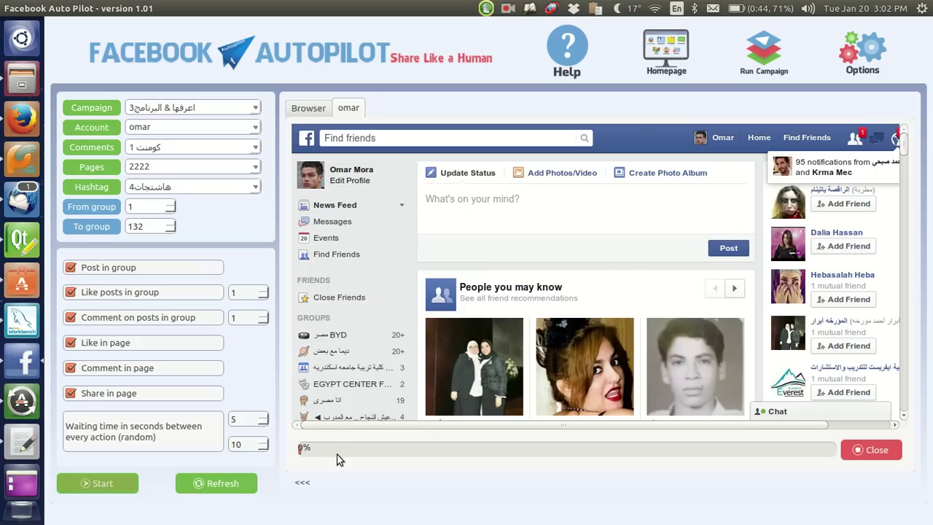
- Collapse the settings panel so the browser shows the ياما في جرابك يا حاوي group full-width
left_click(305, 485)
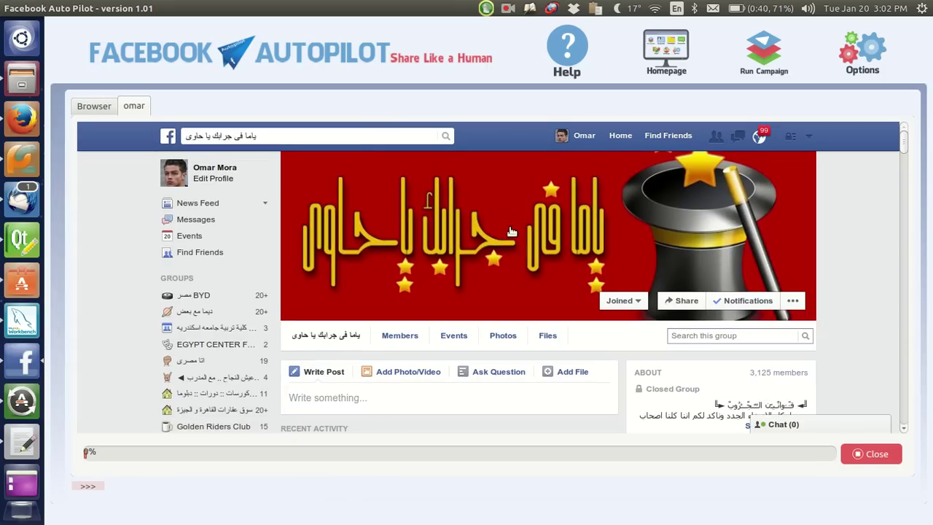